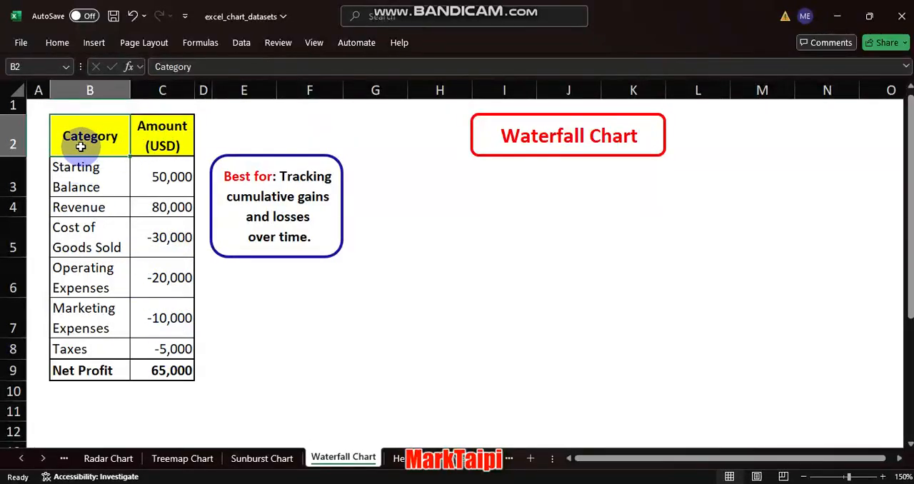
- Insert the recommended waterfall chart from the data in B2:C9 and move it below the Waterfall Chart heading
left_click_drag(80, 146, 158, 368)
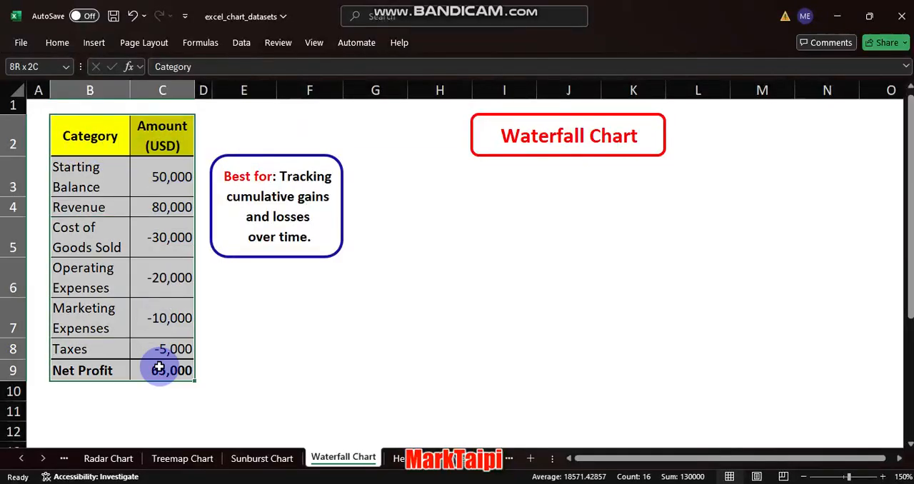
left_click(93, 42)
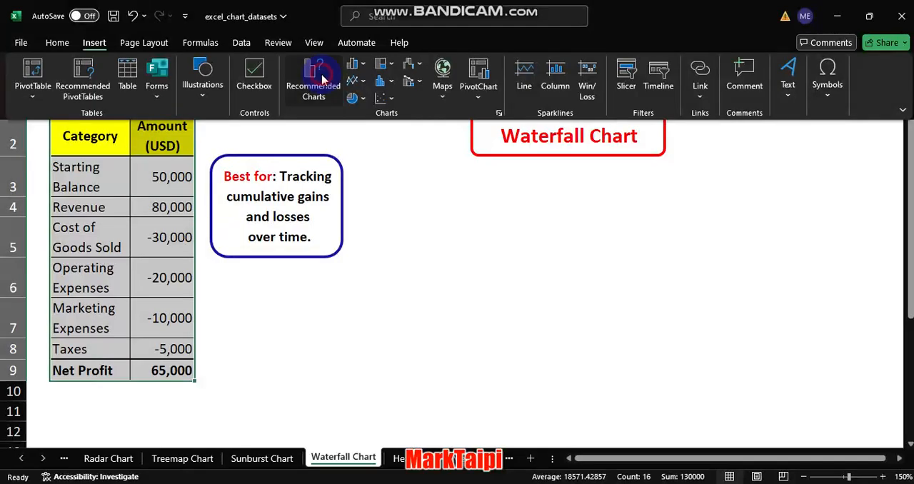
left_click(321, 73)
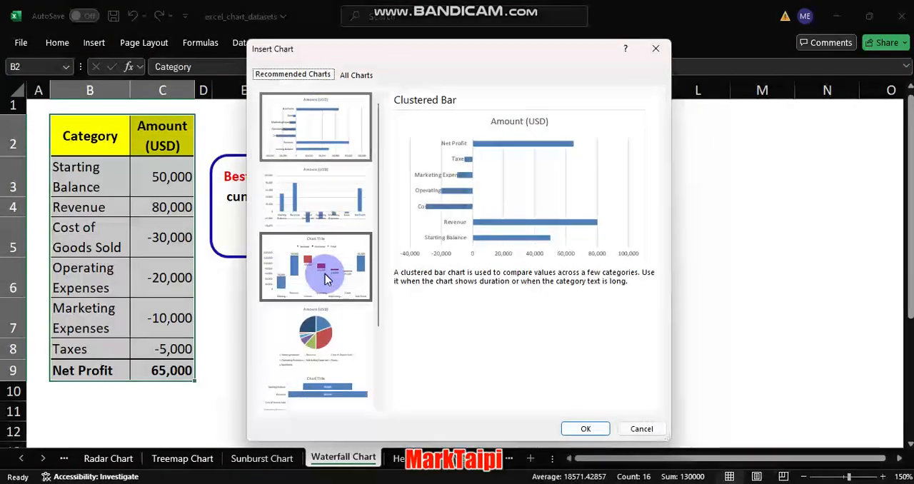
left_click(322, 276)
key("Return")
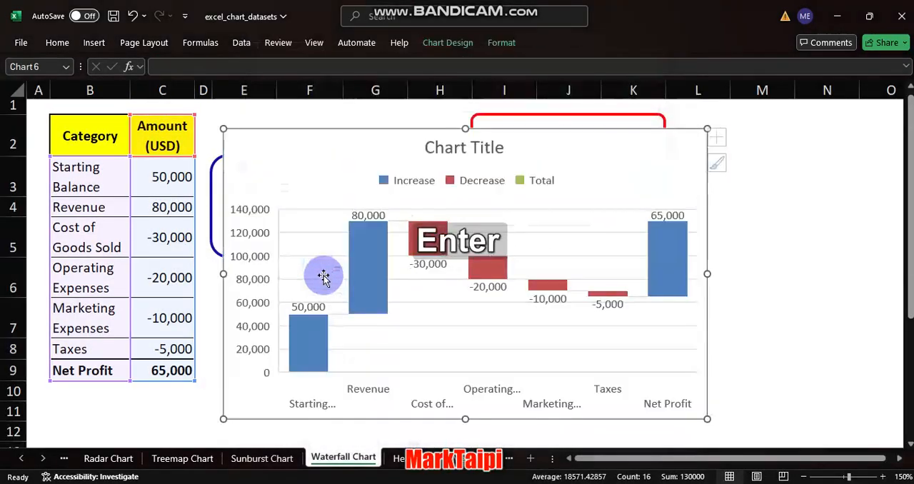
left_click_drag(340, 151, 468, 186)
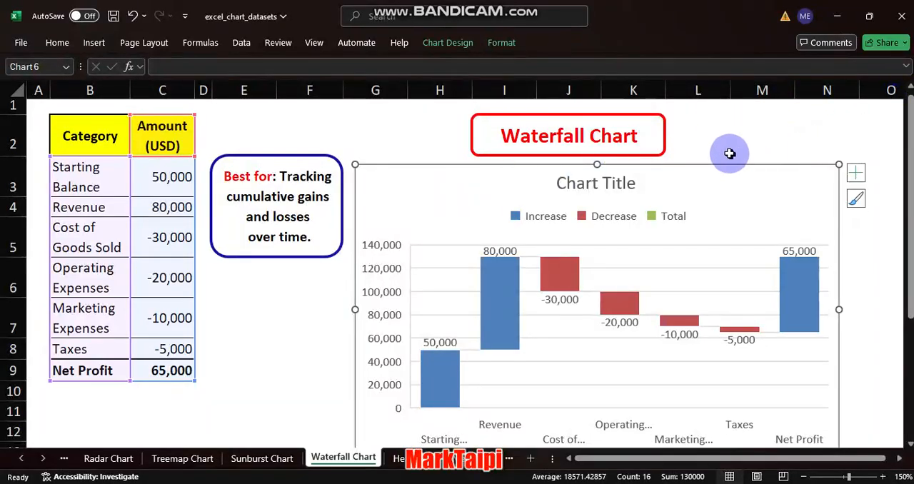
- Remove the Increase/Decrease/Total legend from the waterfall chart
left_click(630, 218)
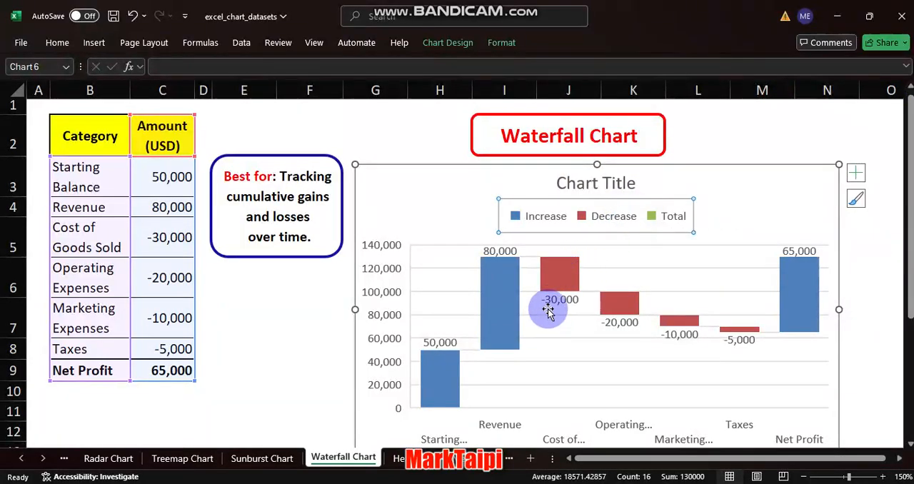
mouse_move(554, 312)
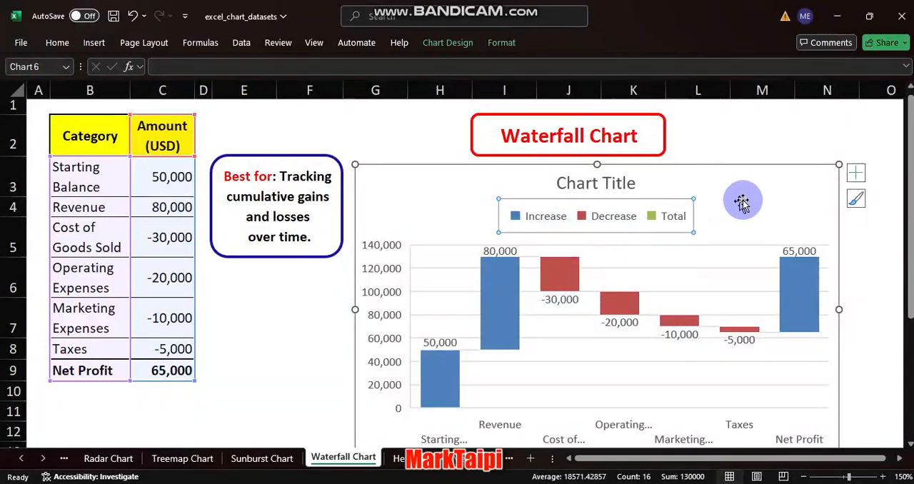
mouse_move(480, 280)
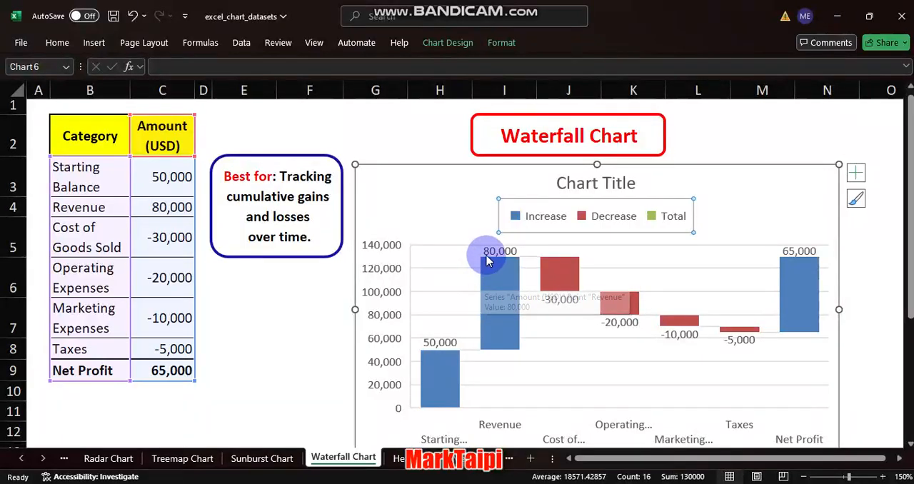
left_click(856, 173)
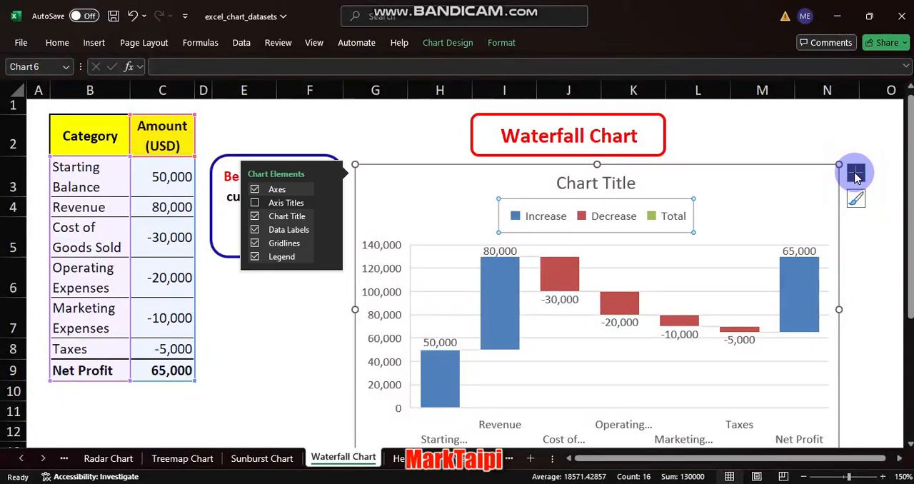
left_click(255, 257)
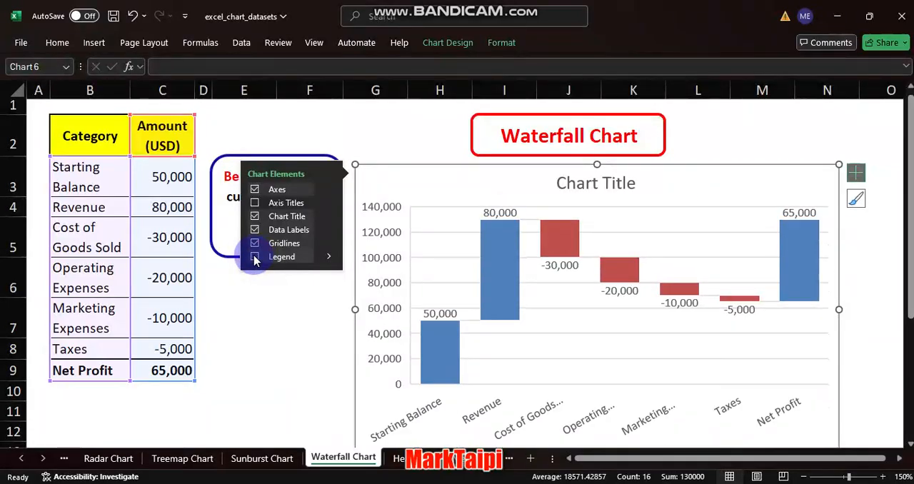
- Replace the chart title with "What is the effect of expenses on the net profit?"
left_click(593, 189)
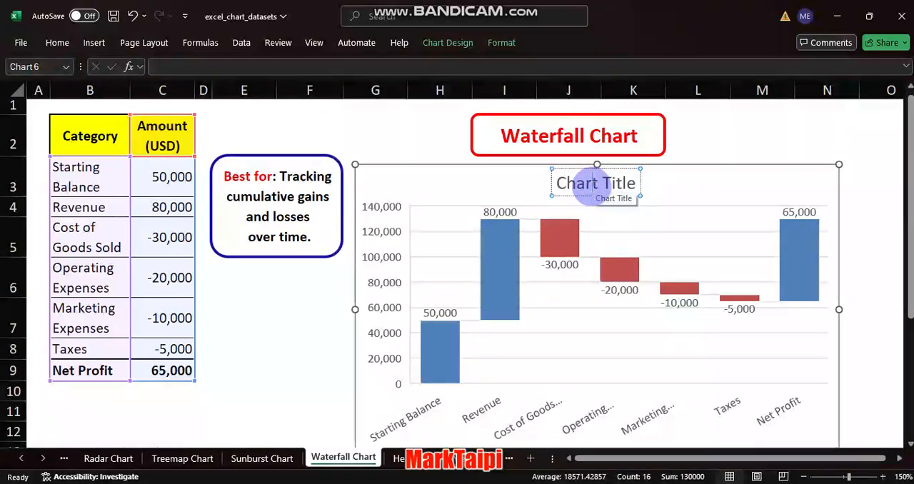
key("ctrl+a")
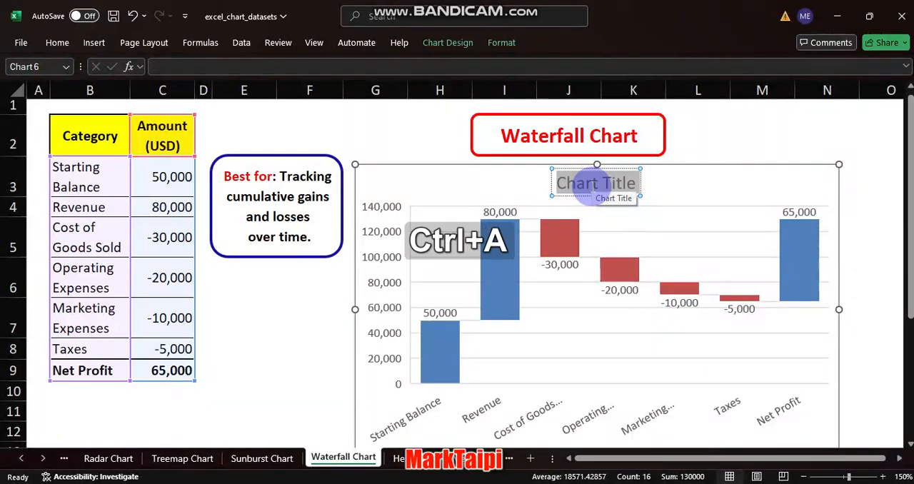
type("What is")
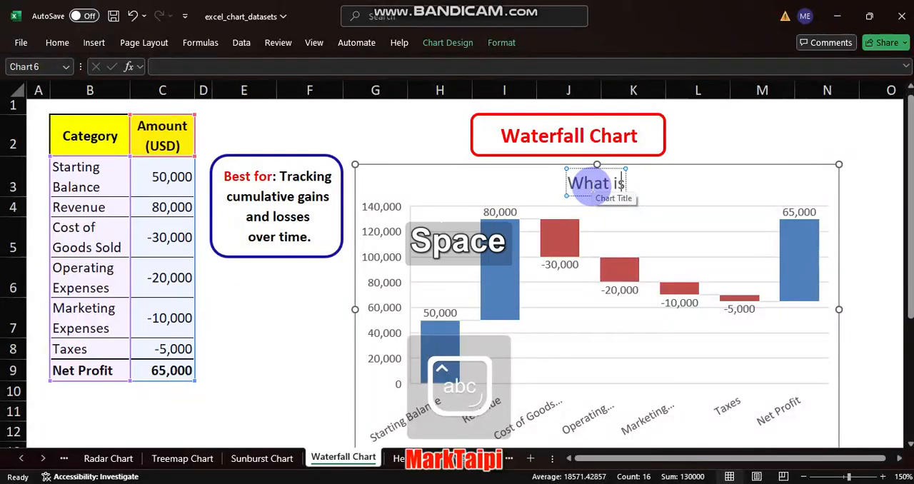
type(" the effe")
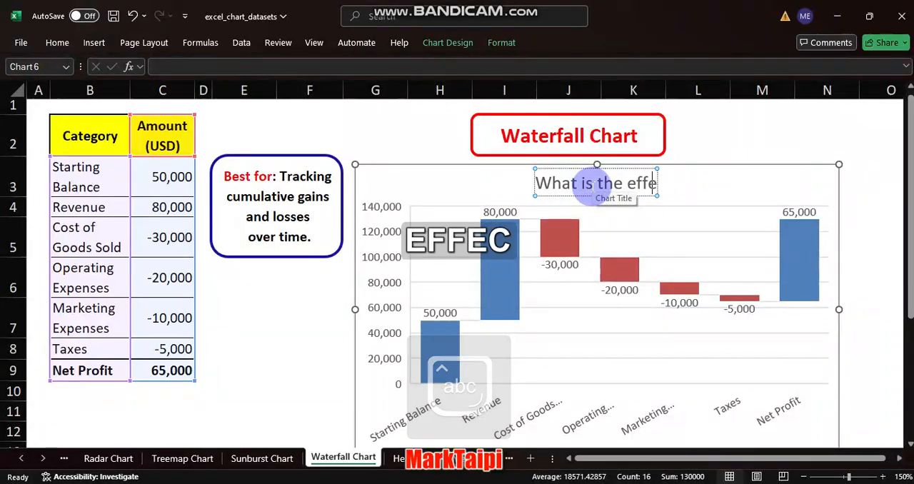
type("ct of exp")
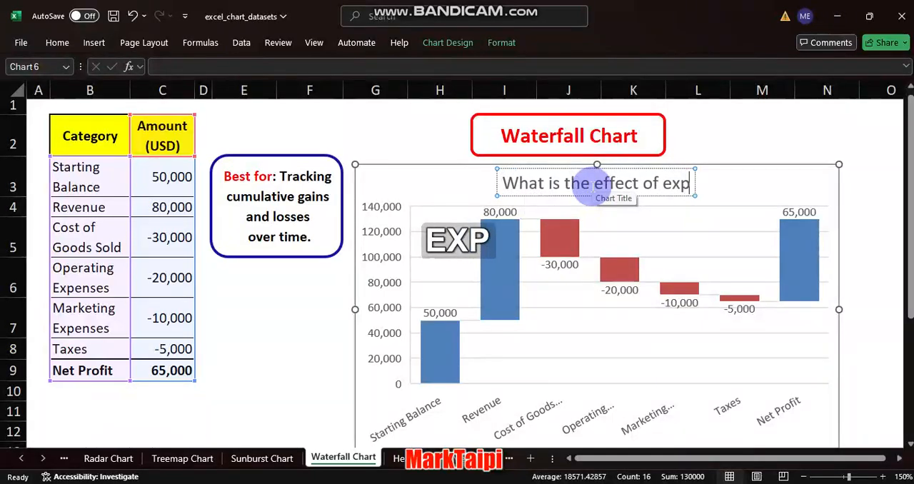
type("enses")
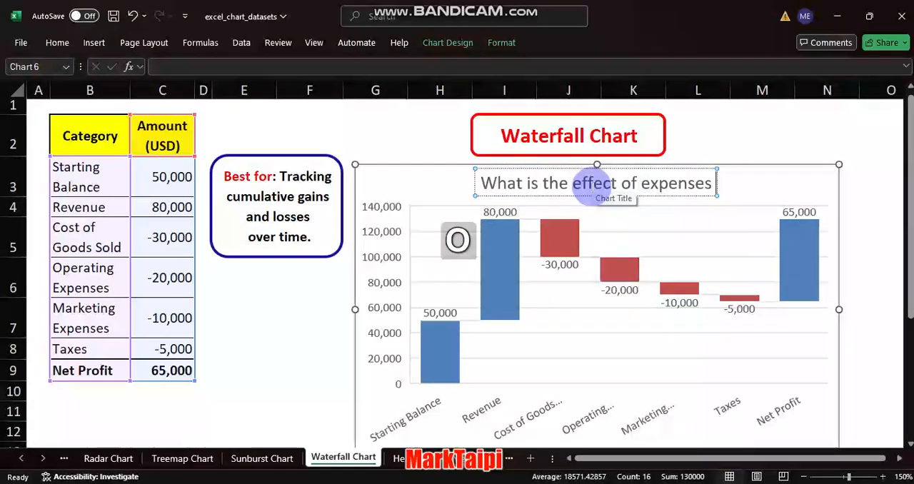
type(" on the net")
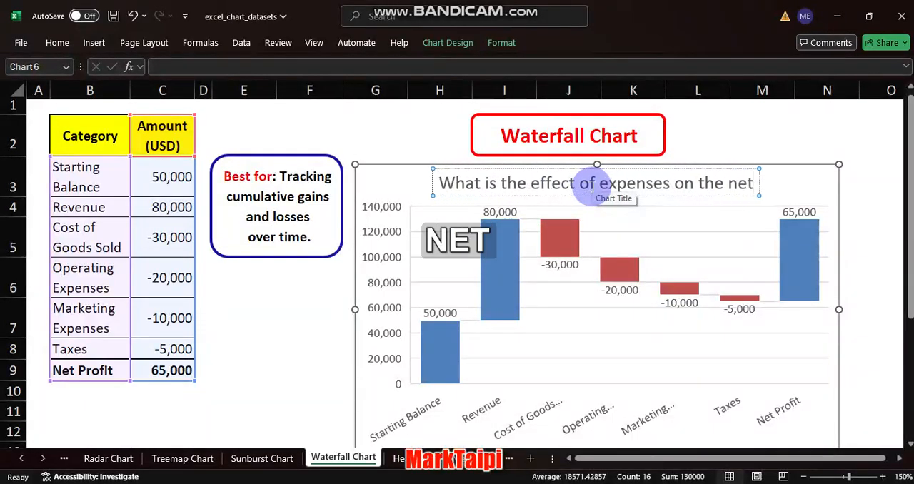
type(" prof")
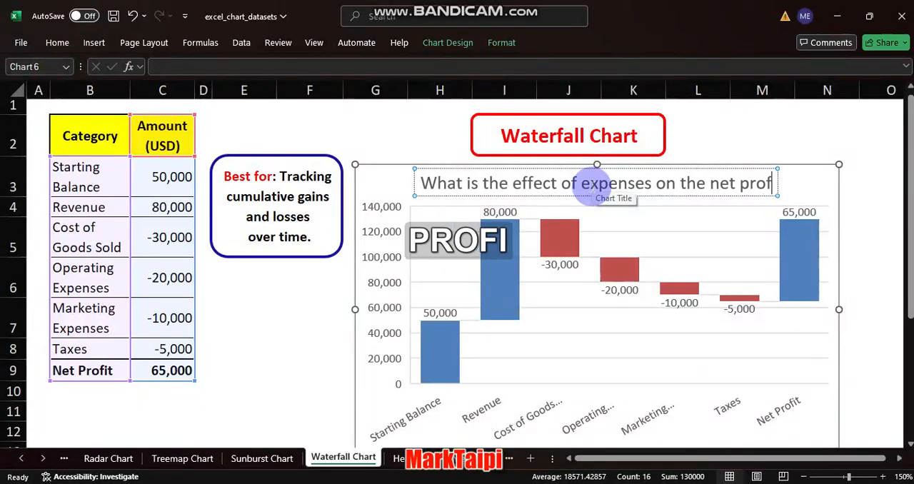
type("it?")
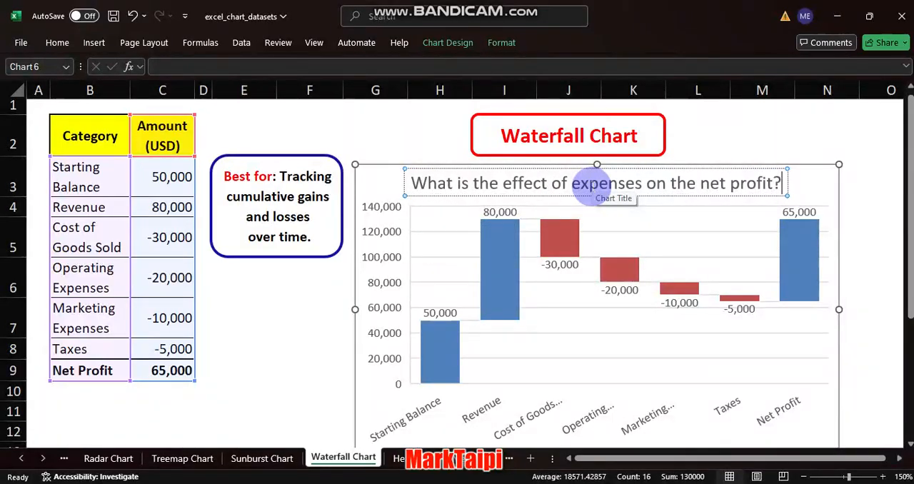
- Make the chart title bold and set its font colour to the standard green, then deselect the chart
key("ctrl+a")
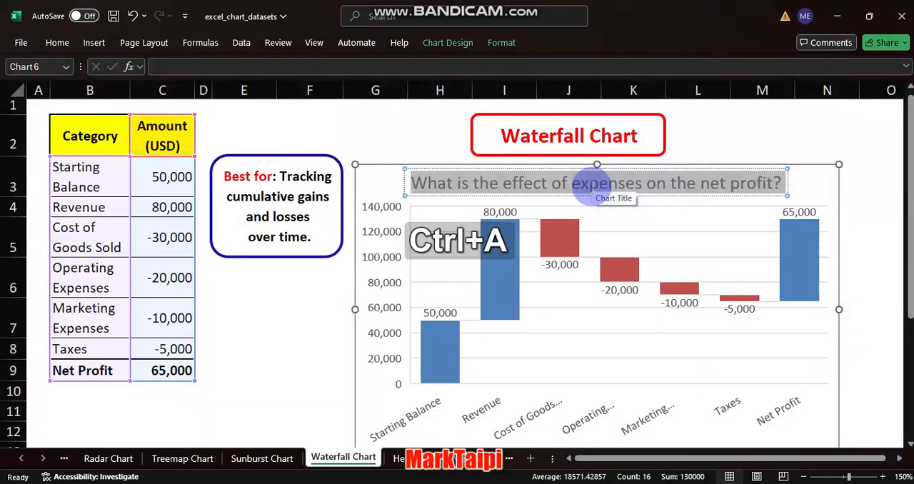
key("ctrl+b")
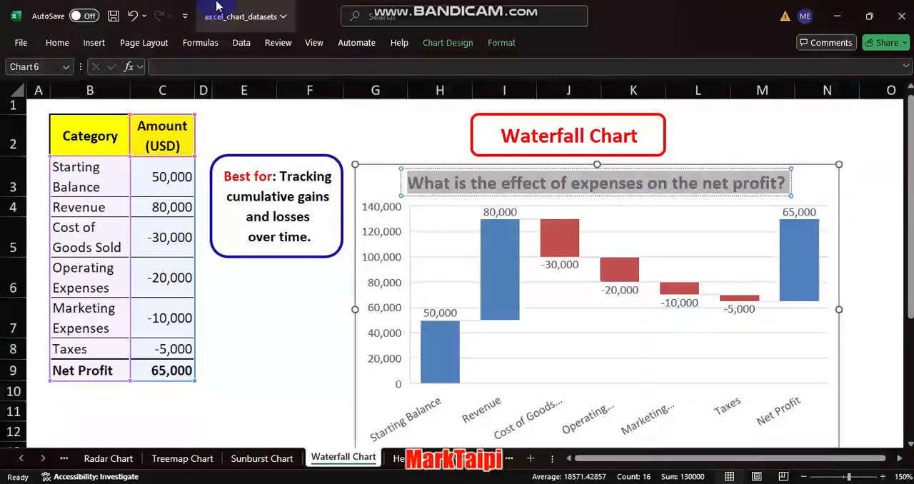
left_click(60, 46)
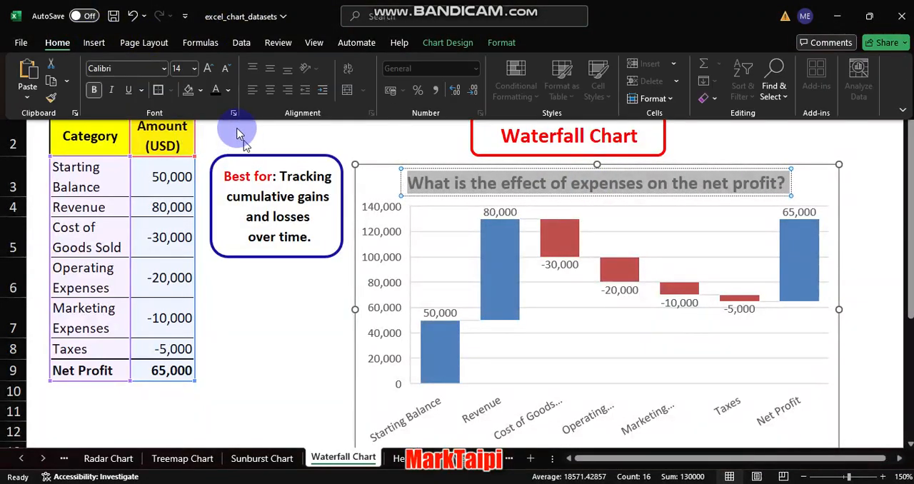
left_click(227, 92)
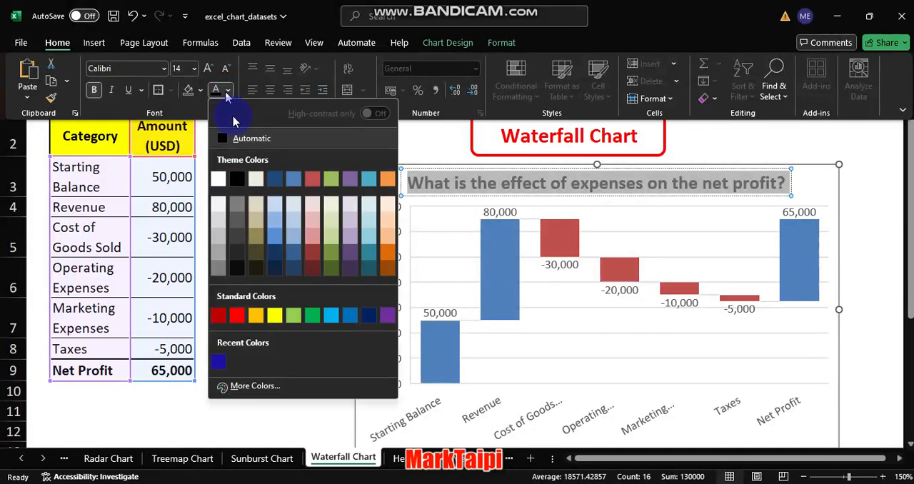
left_click(312, 318)
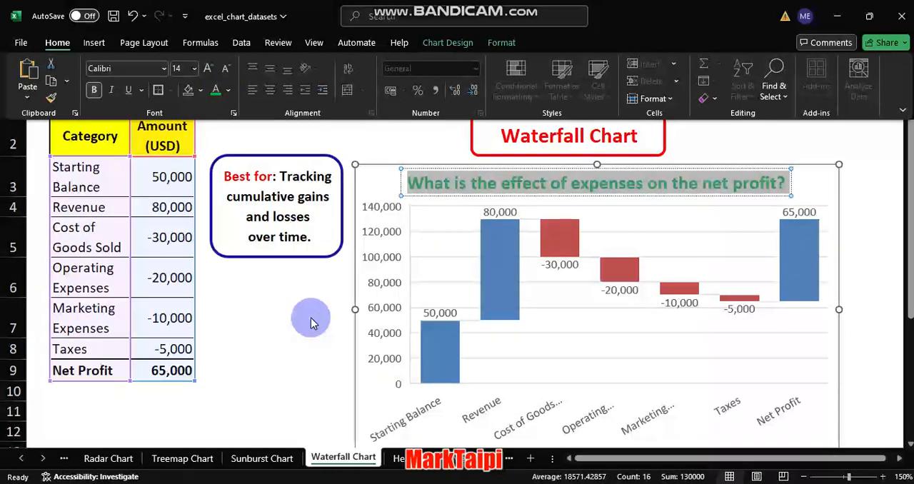
left_click(727, 151)
left_click(727, 150)
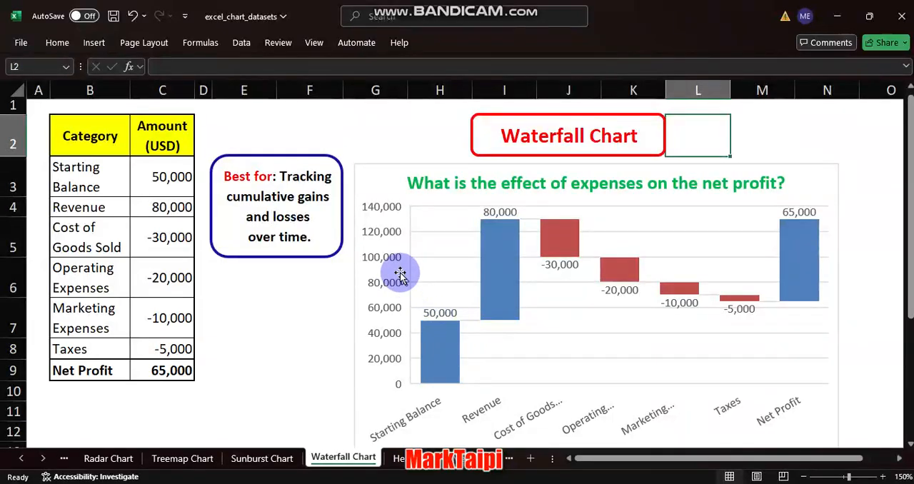
- Make all data labels on the waterfall chart bold and set their font colour to Automatic
left_click(560, 266)
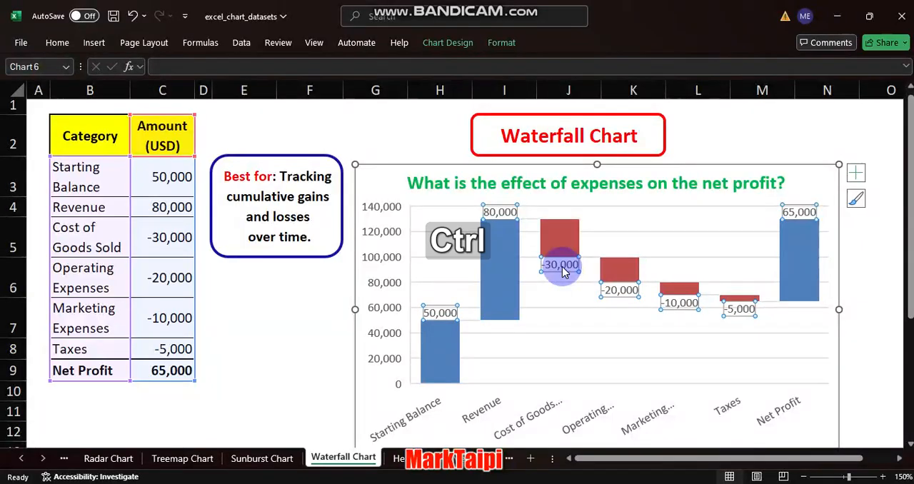
key("ctrl+b")
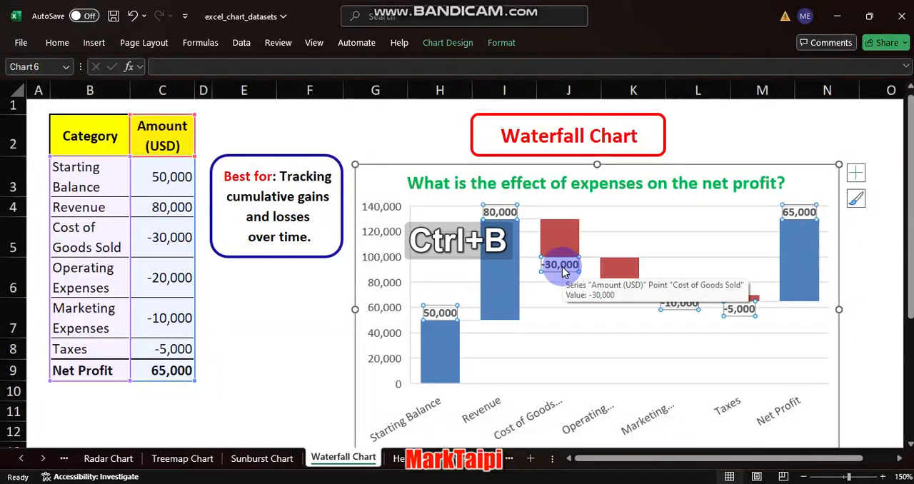
left_click(58, 44)
left_click(228, 92)
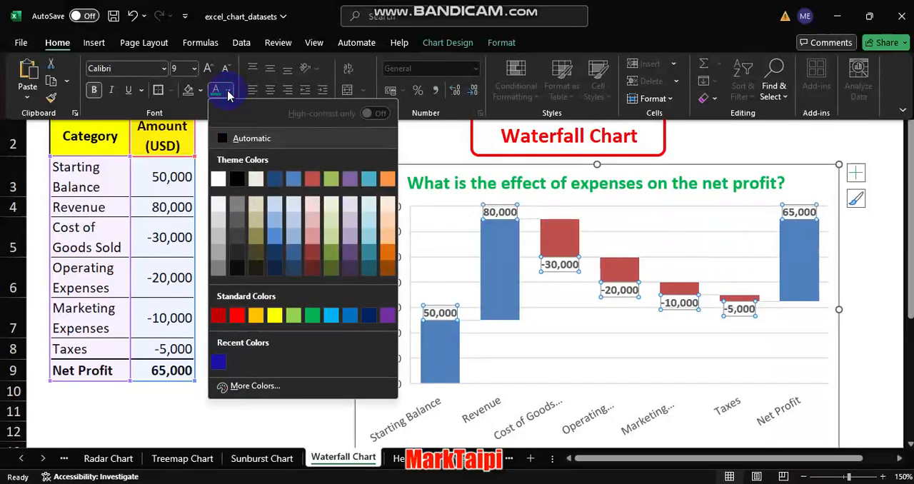
left_click(226, 138)
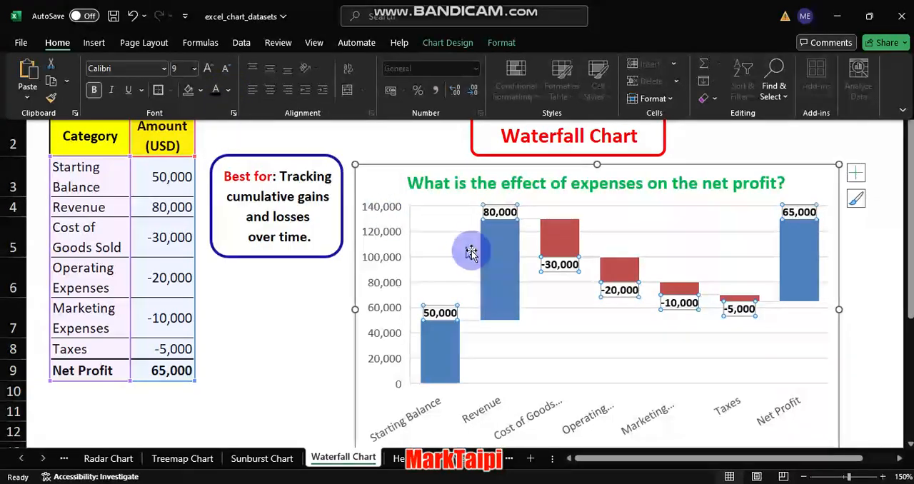
left_click(565, 322)
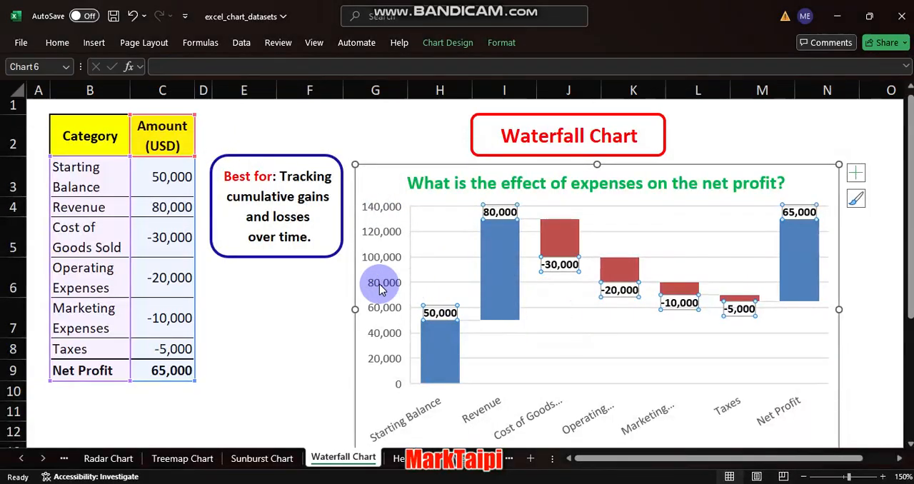
- Make the category labels on the chart's horizontal axis bold and black
left_click(485, 415)
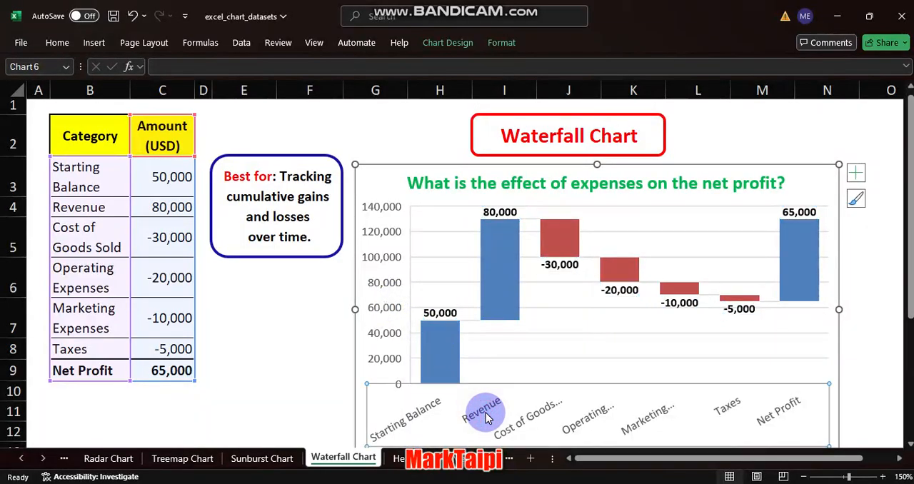
key("ctrl+b")
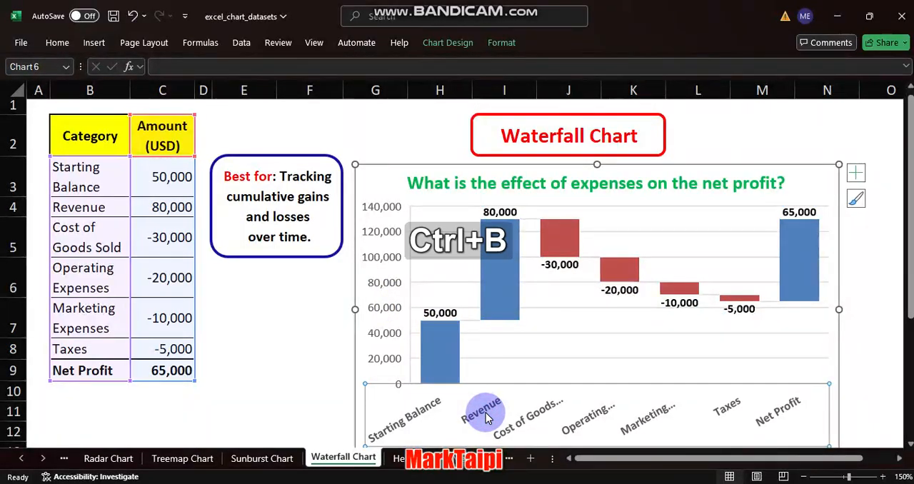
left_click(56, 43)
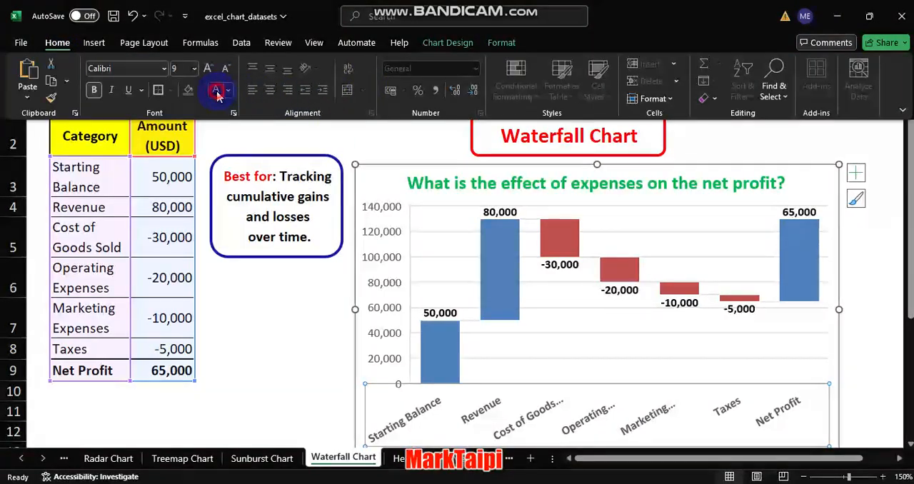
- Apply the custom number format $0,"K" to the chart's vertical axis labels
left_click(395, 286)
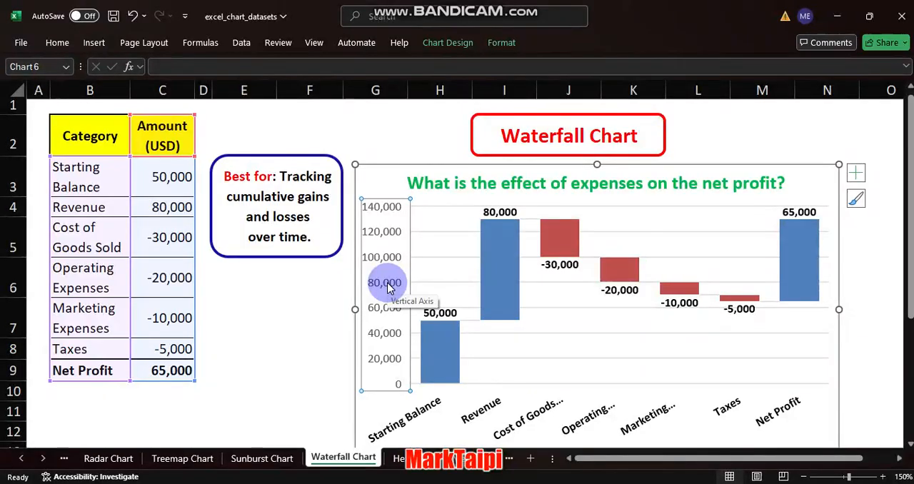
right_click(388, 286)
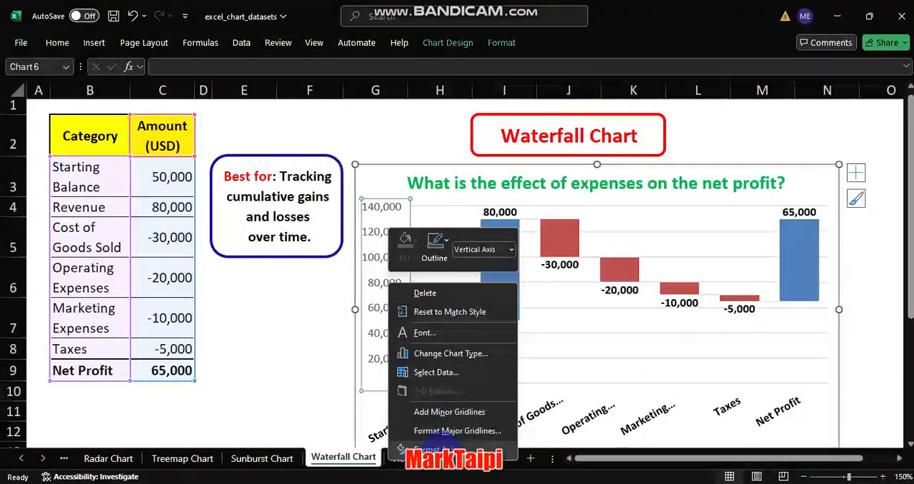
left_click(433, 450)
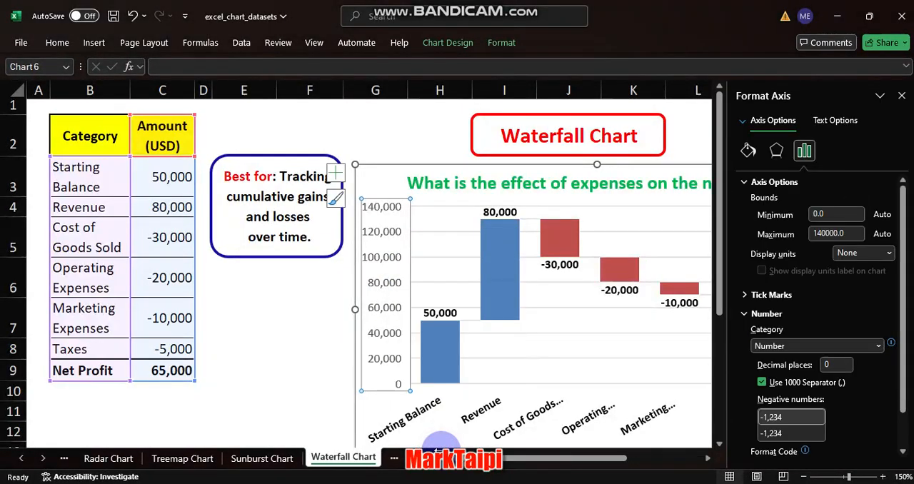
left_click(745, 185)
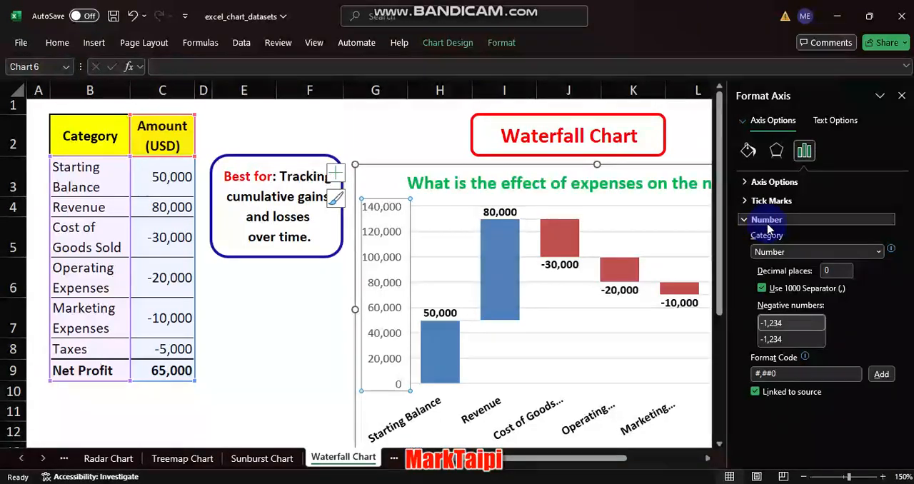
left_click(798, 259)
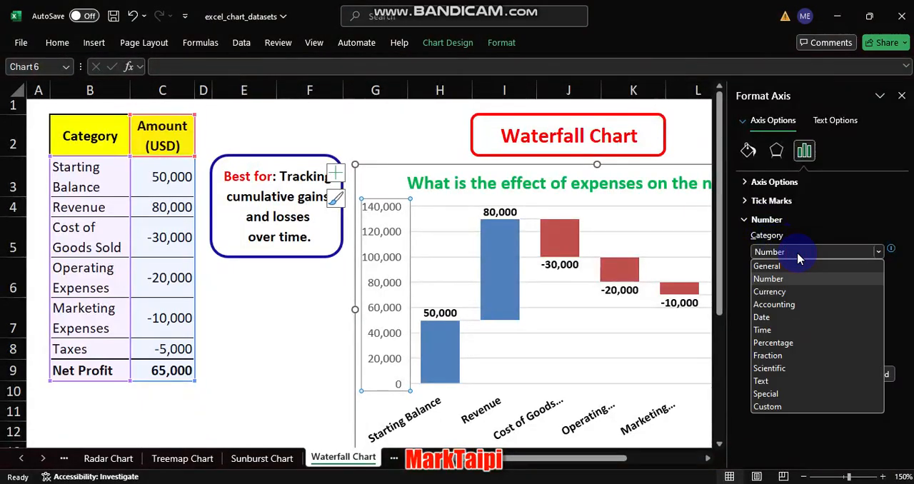
left_click(772, 411)
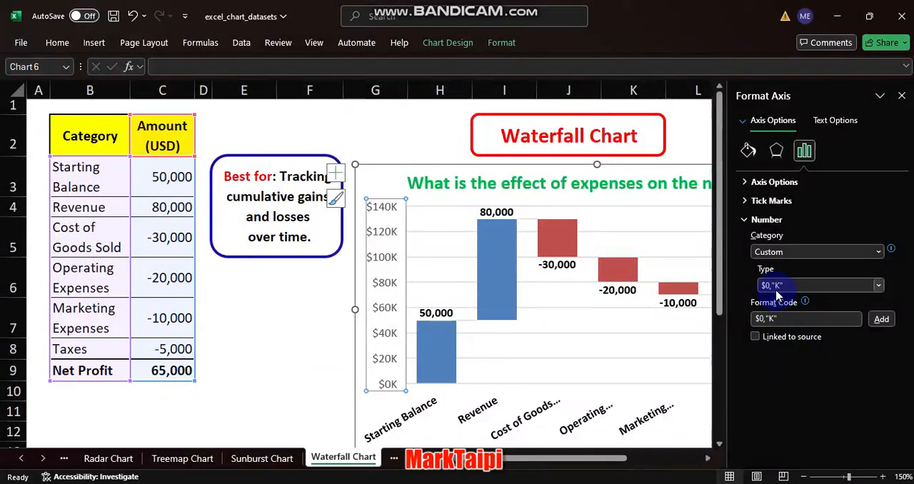
- Change the vertical axis format code to $0.0,"K" and add it as a custom format
left_click(764, 318)
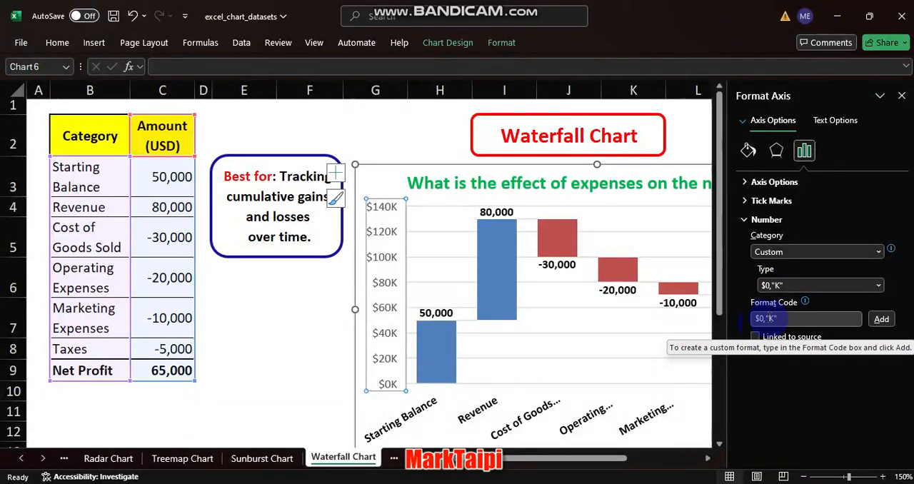
left_click(775, 319)
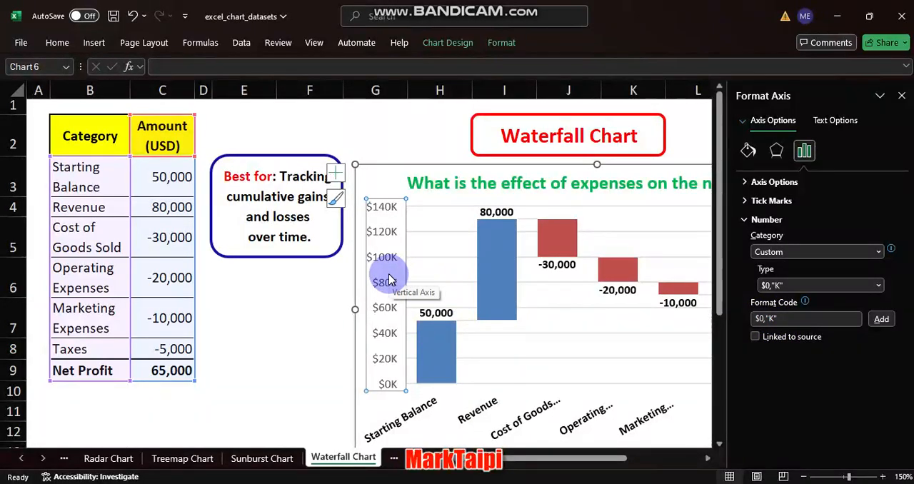
left_click(758, 319)
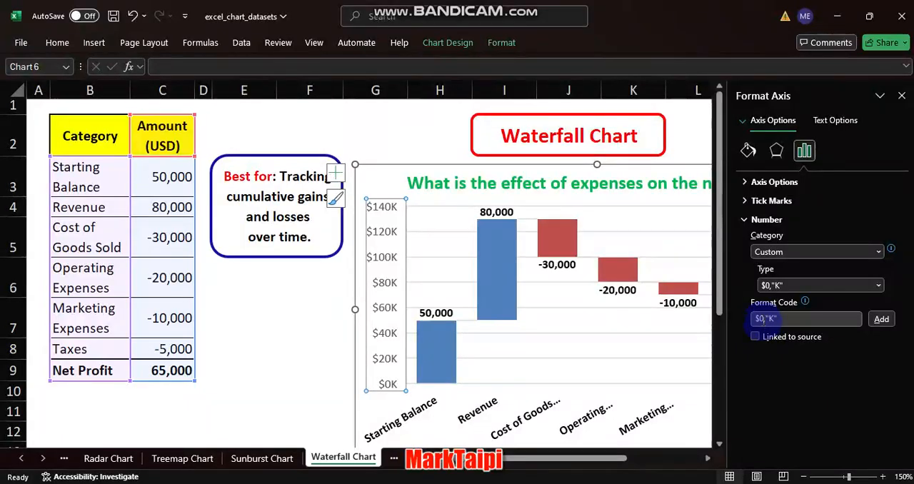
left_click(764, 320)
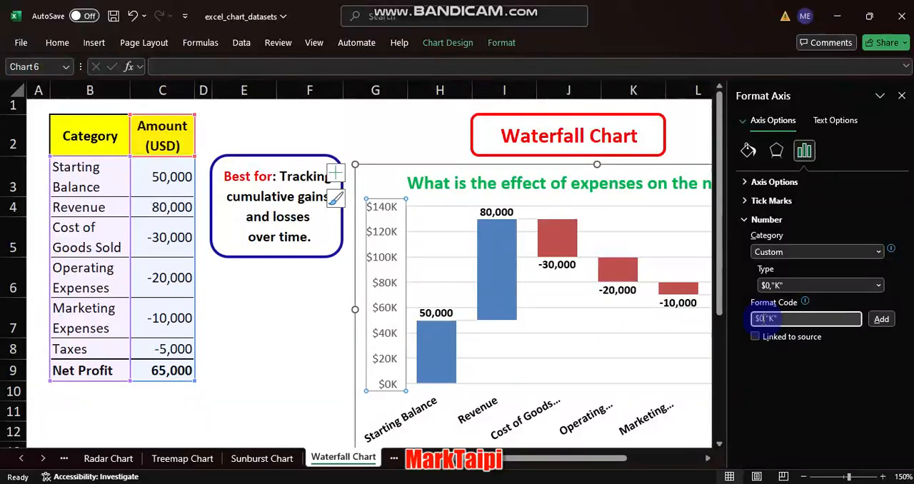
key("super+plus")
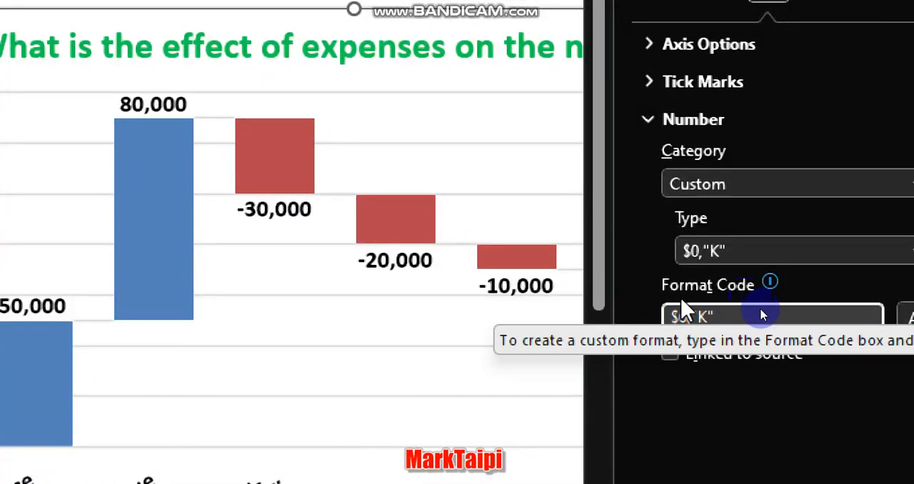
type("0.")
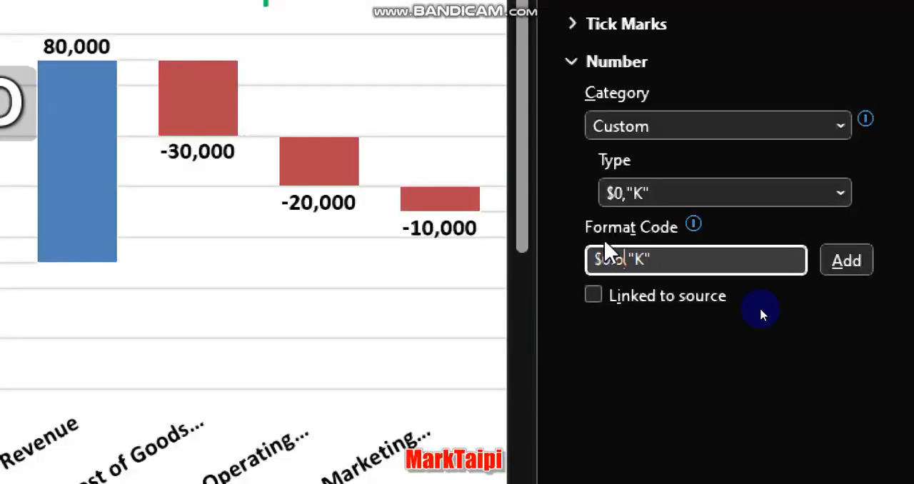
key("BackSpace")
type("0.")
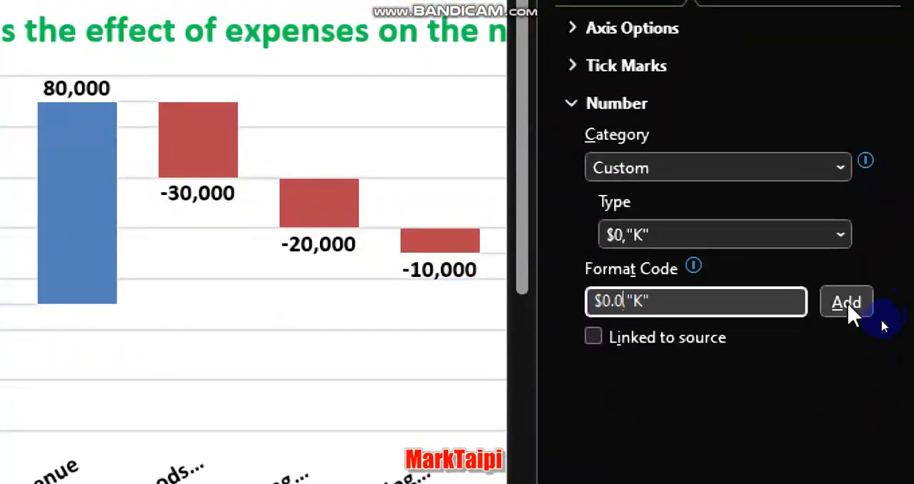
left_click(846, 302)
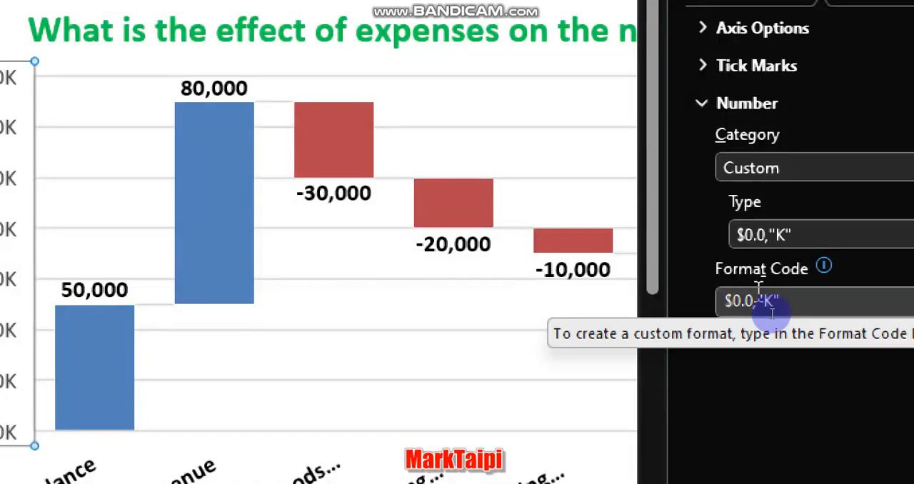
- Extend the vertical axis format code to two decimals, $0.00,"K", and add it
left_click(755, 302)
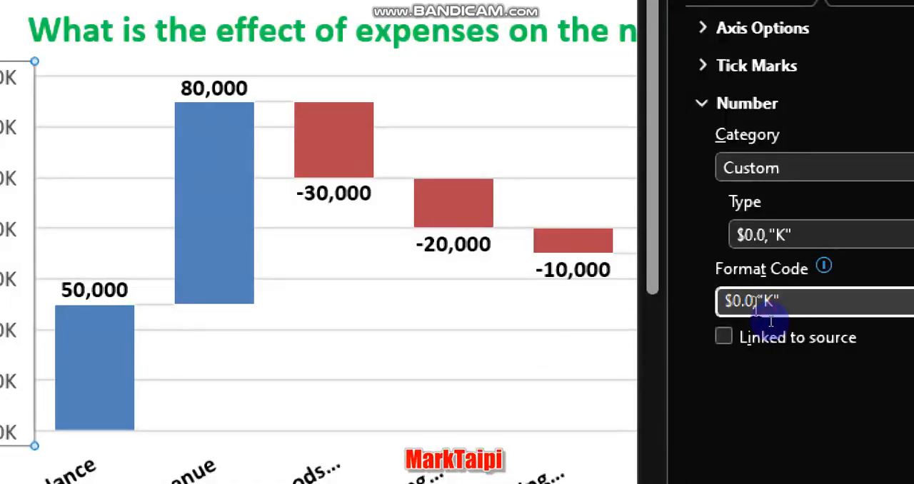
type("0")
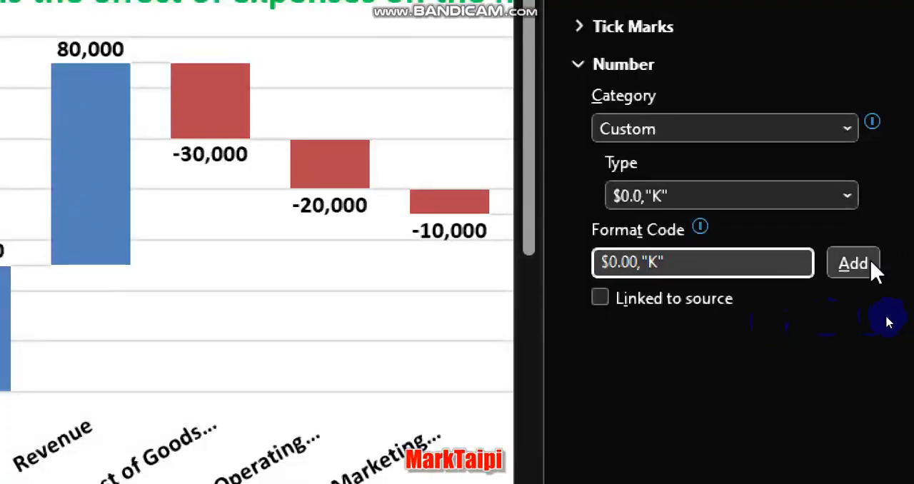
left_click(850, 265)
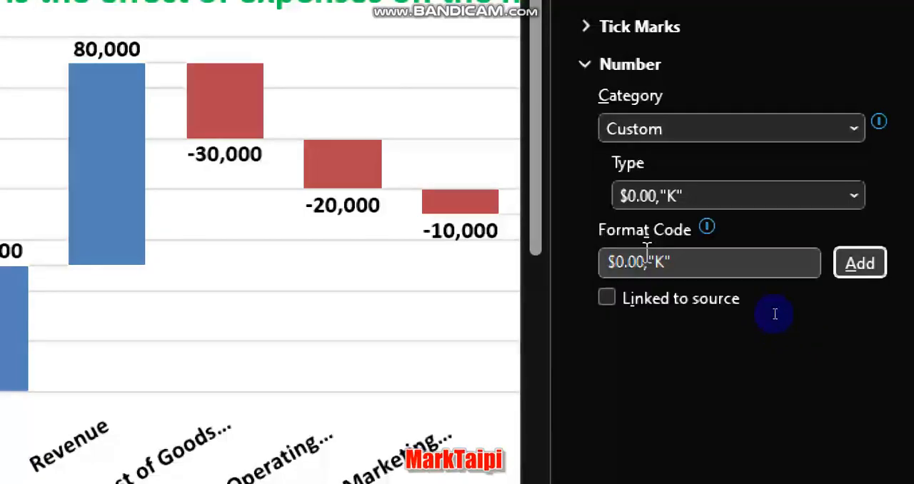
- Set the vertical axis format code back to $0,"K" without decimals, add it, and close the axis formatting options
left_click(645, 262)
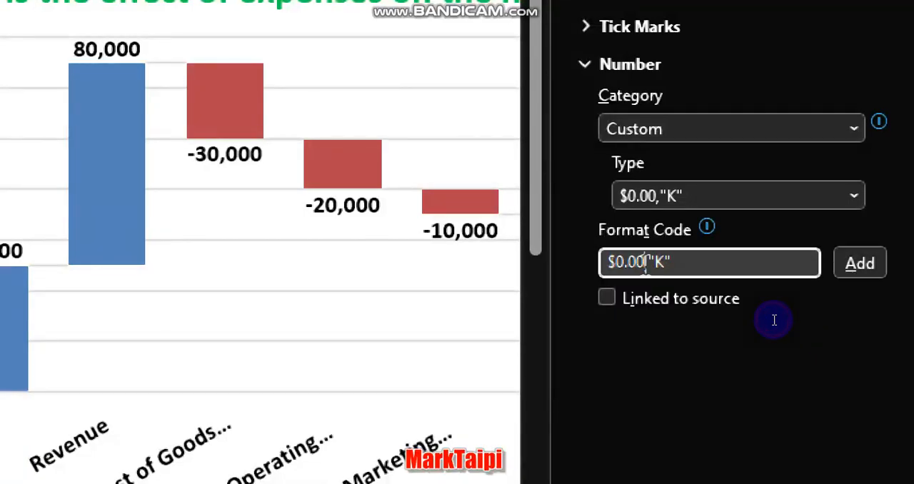
key("BackSpace")
key("BackSpace")
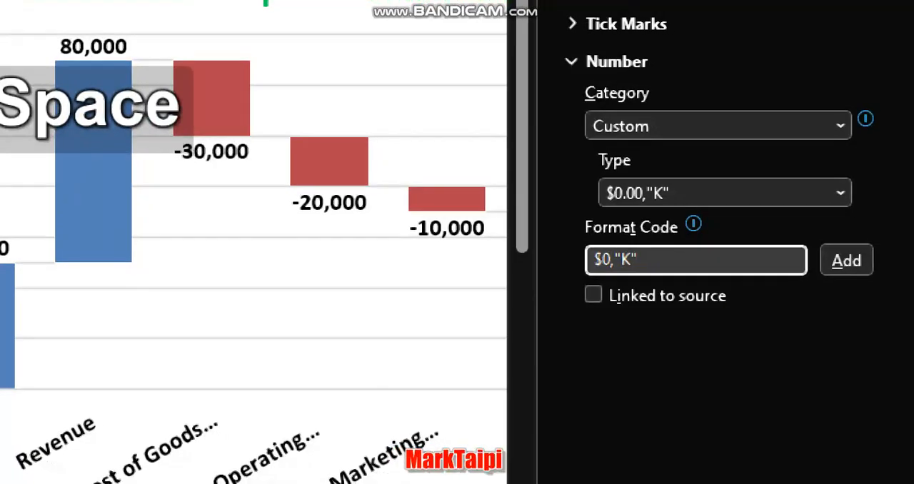
left_click(840, 263)
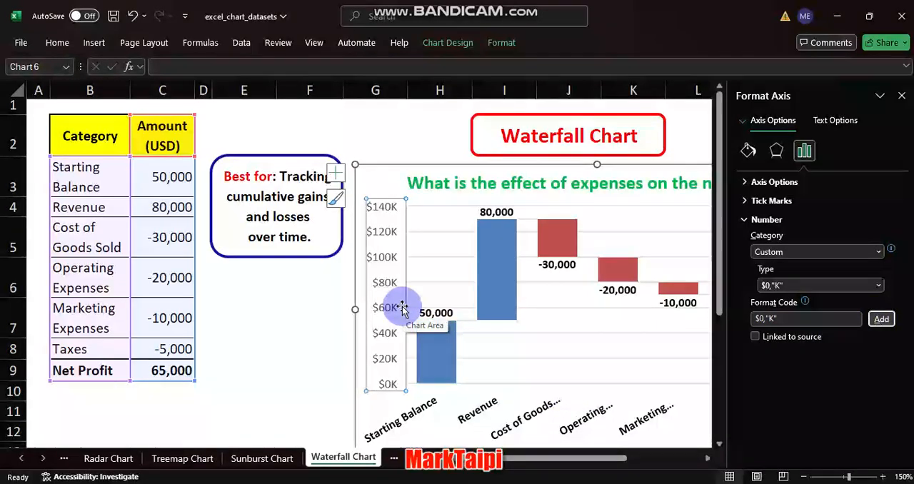
left_click(903, 96)
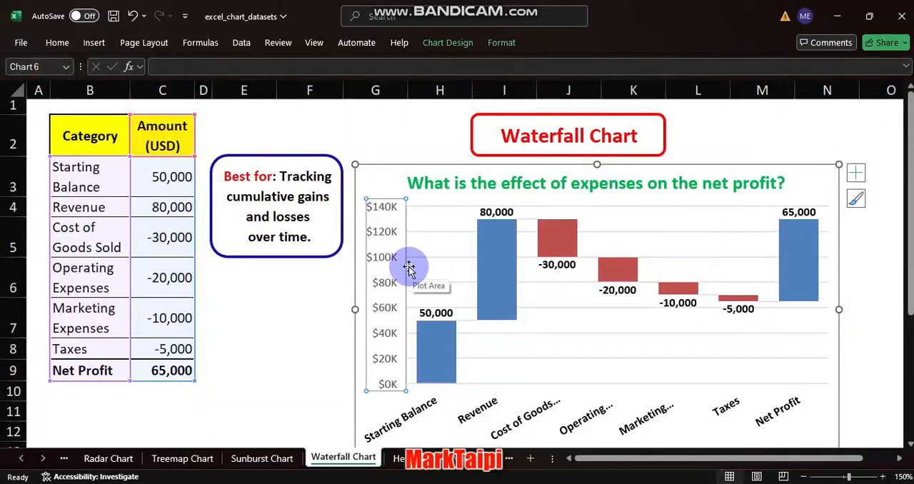